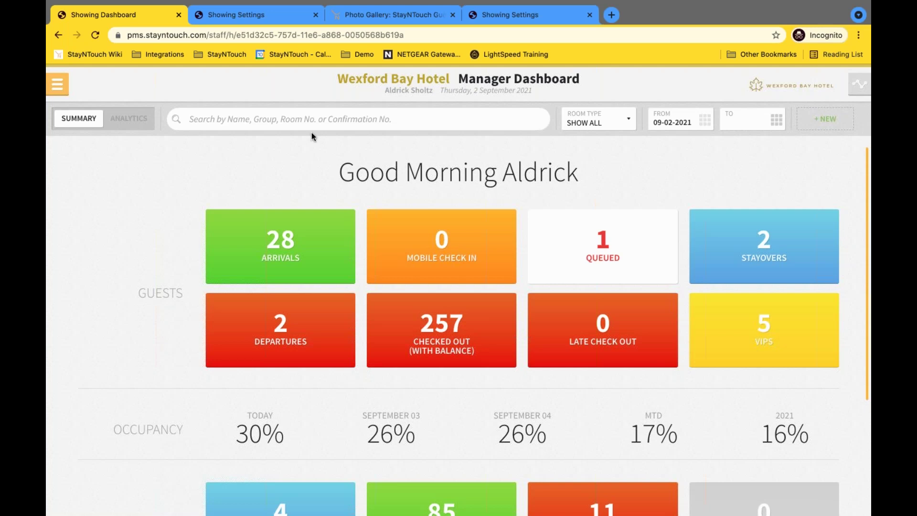
Go to the Front Desk > Guests search page from the main menu.
{"action": "left_click", "coordinate": [59, 85]}
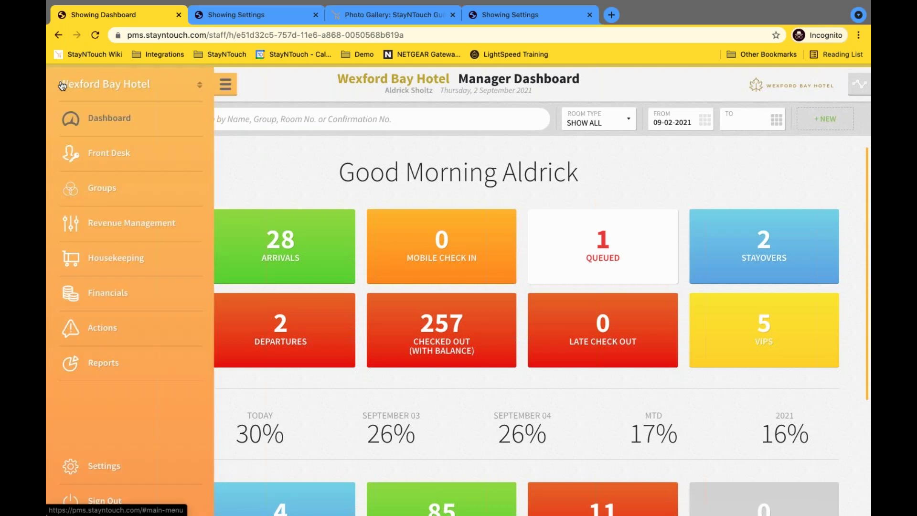
{"action": "left_click", "coordinate": [109, 161]}
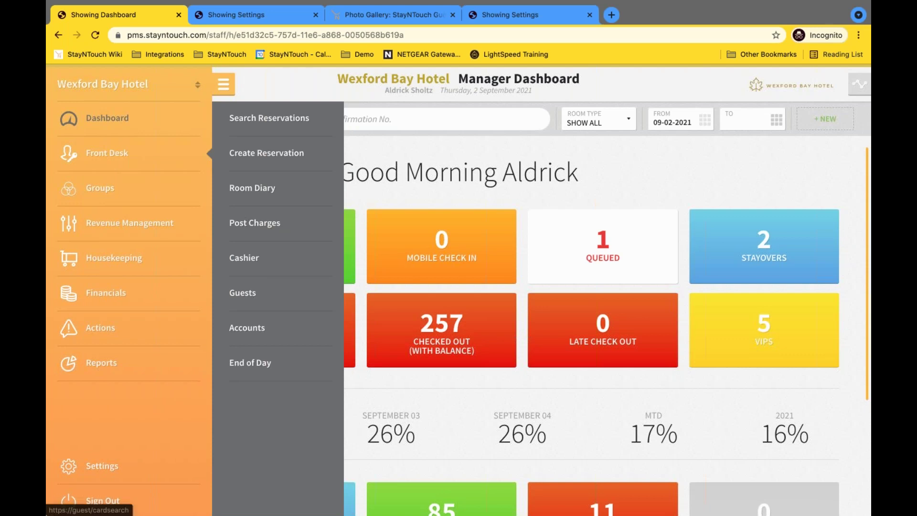
{"action": "left_click", "coordinate": [255, 296]}
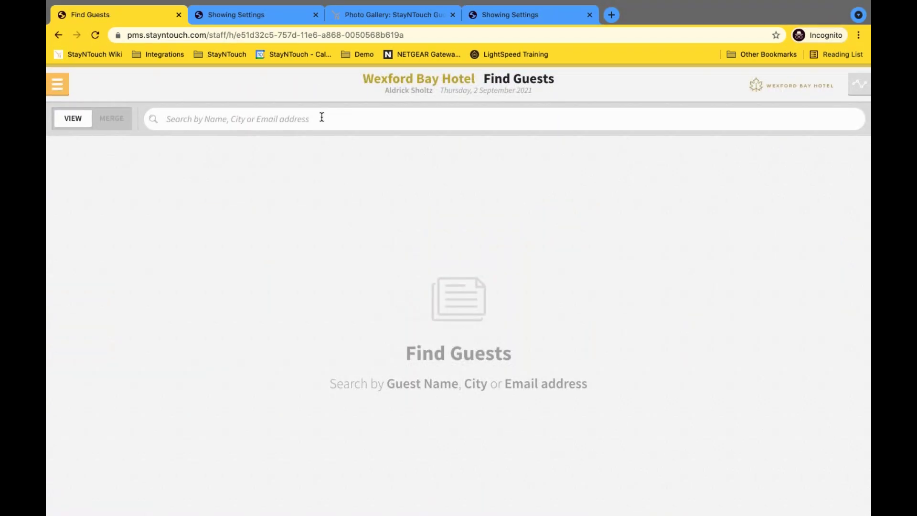
Search guests by the demo guest's full name and open the first matching profile.
{"action": "left_click", "coordinate": [322, 117]}
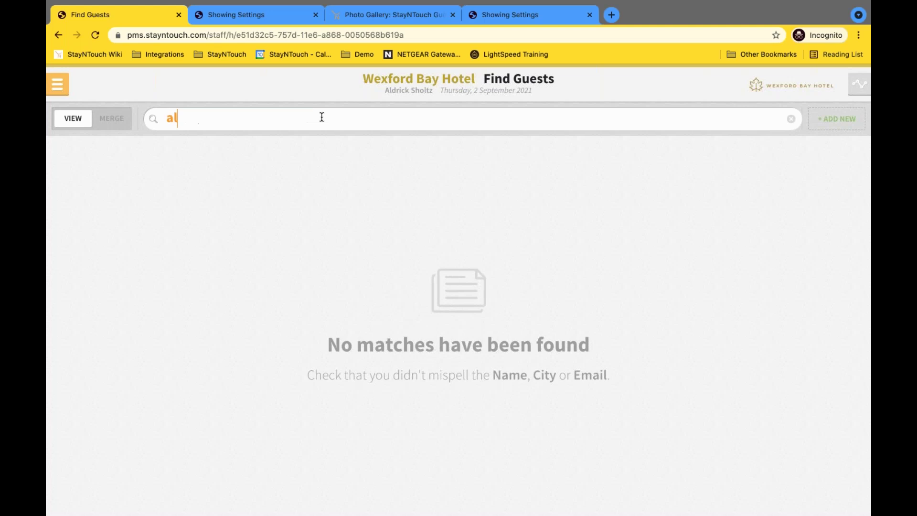
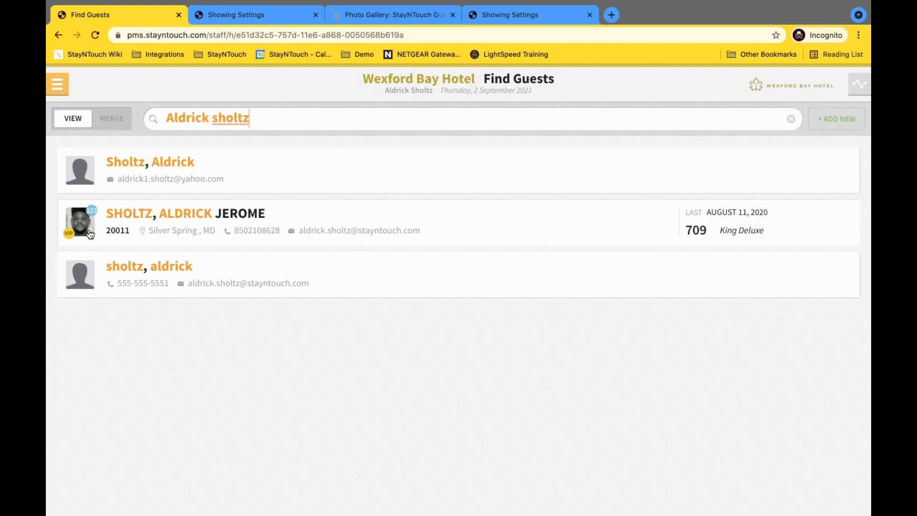
{"action": "left_click", "coordinate": [89, 180]}
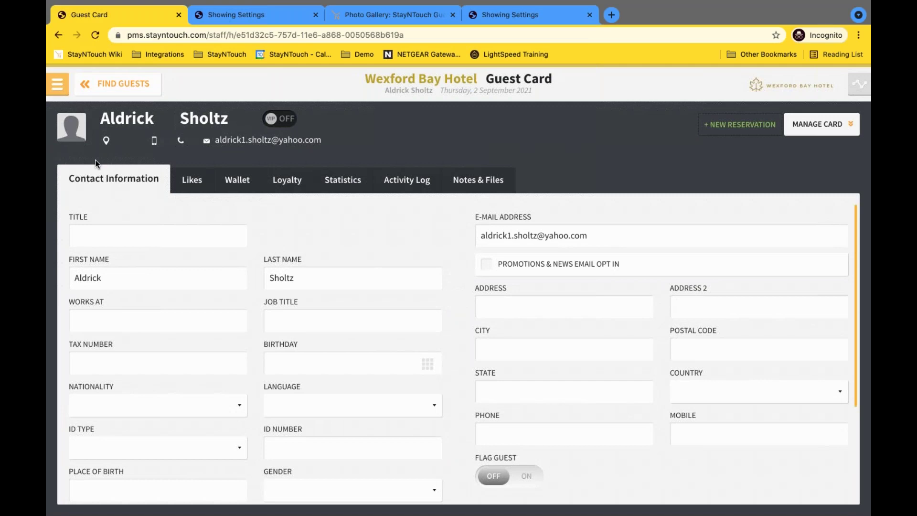
Set Me.jpeg from Downloads as the guest's profile photo, then show the Edit Hotel settings.
{"action": "left_click", "coordinate": [71, 125]}
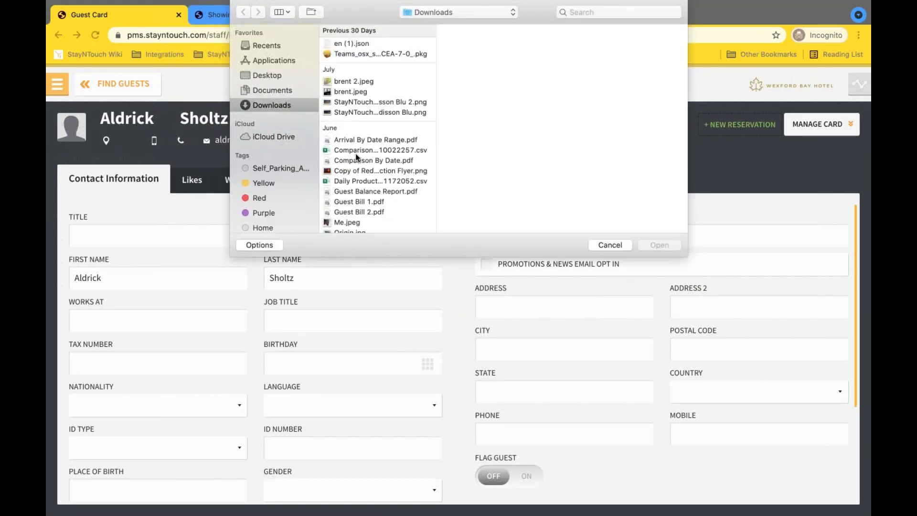
{"action": "scroll", "coordinate": [349, 170], "scroll_direction": "down", "scroll_amount": 3}
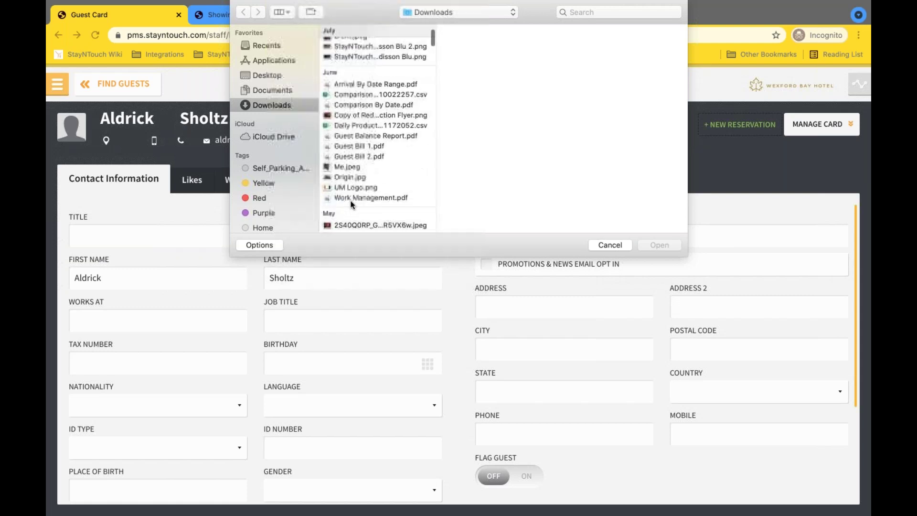
{"action": "left_click", "coordinate": [338, 167]}
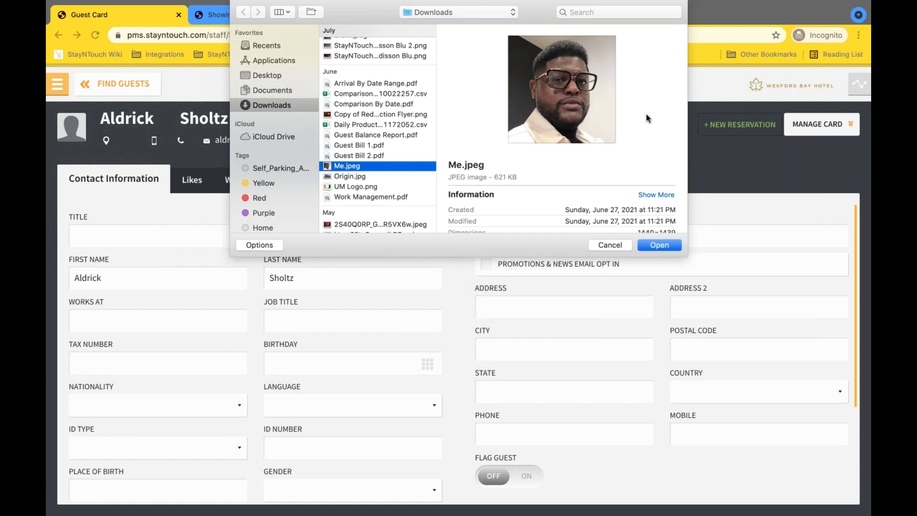
{"action": "left_click", "coordinate": [668, 246]}
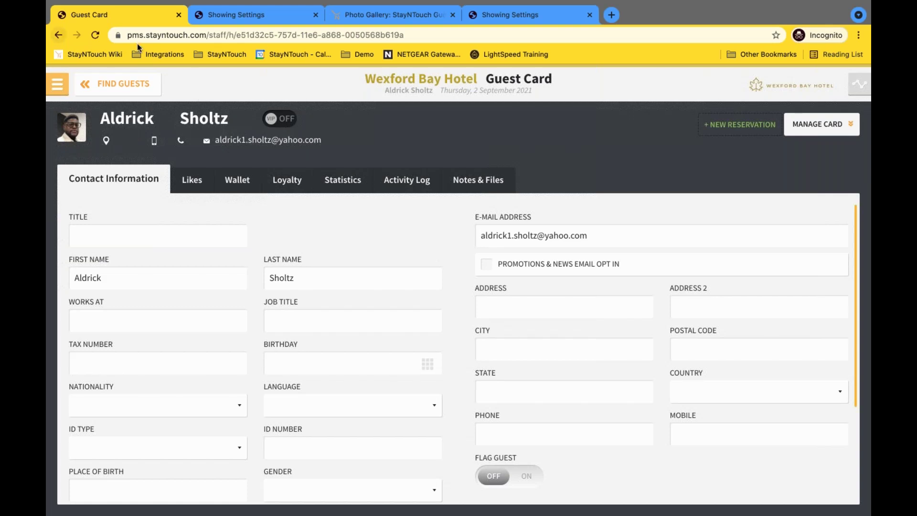
{"action": "left_click", "coordinate": [241, 14]}
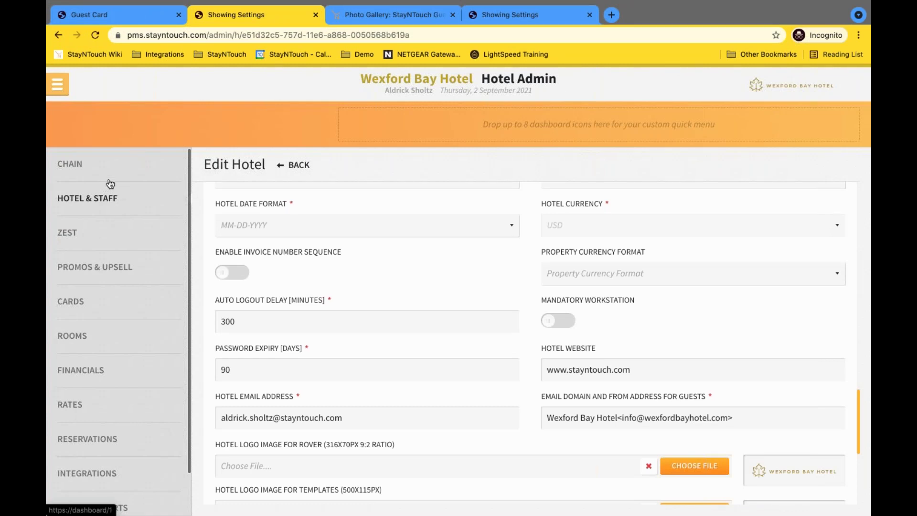
Show 25 entries per page in the Rates list, then go to Hotel & Staff.
{"action": "left_click", "coordinate": [84, 411]}
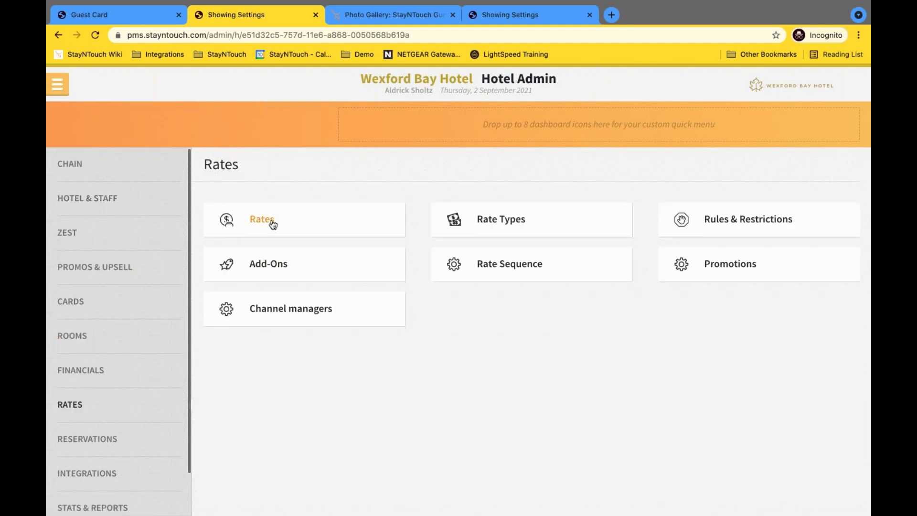
{"action": "left_click", "coordinate": [272, 224]}
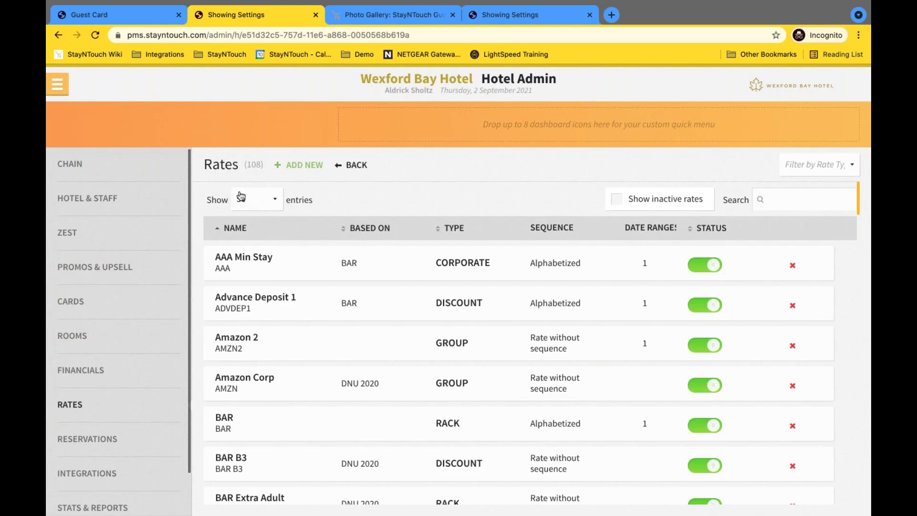
{"action": "left_click", "coordinate": [263, 205]}
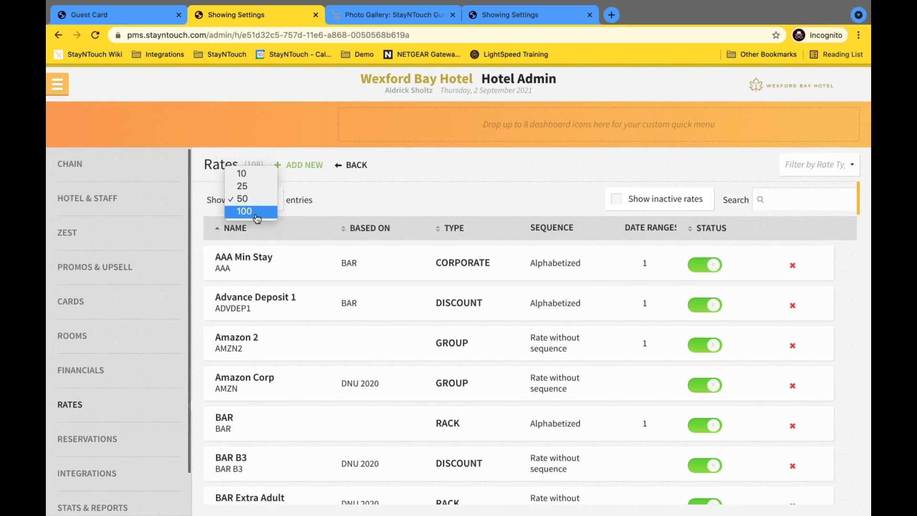
{"action": "left_click", "coordinate": [246, 185]}
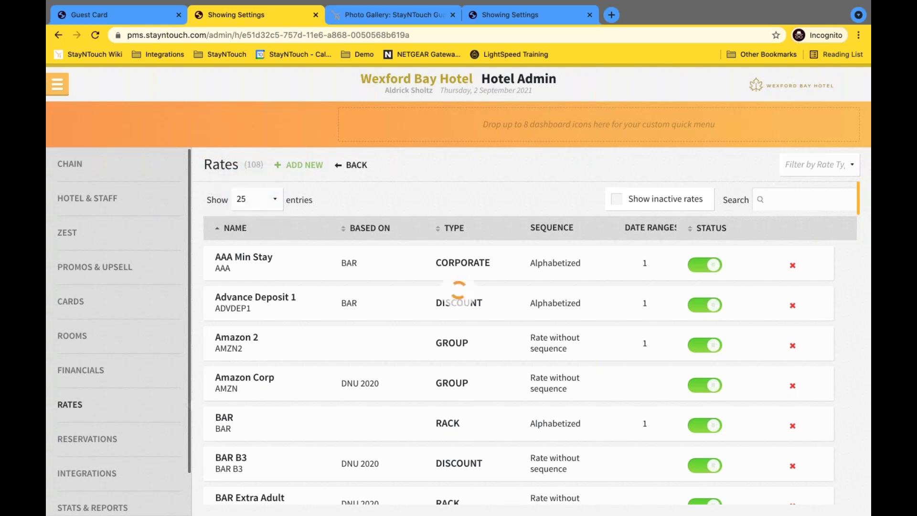
{"action": "scroll", "coordinate": [406, 348], "scroll_direction": "down", "scroll_amount": 1}
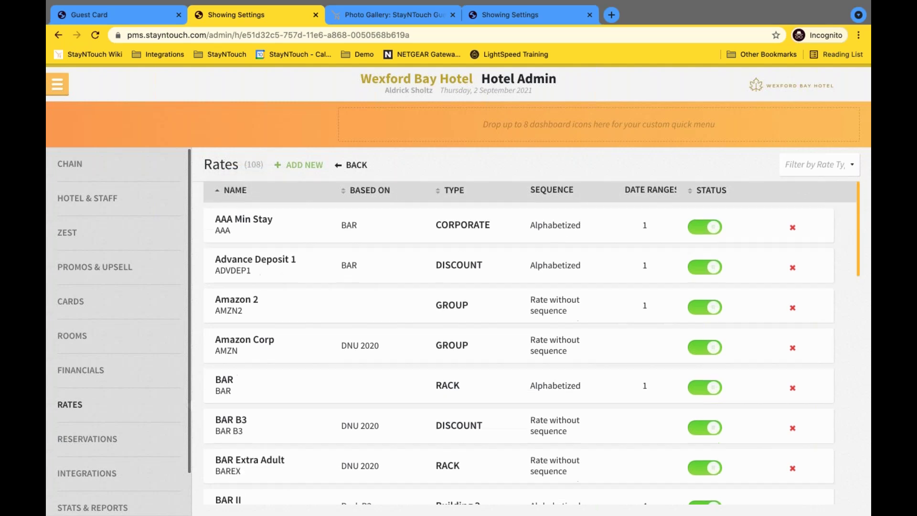
{"action": "scroll", "coordinate": [530, 343], "scroll_direction": "down", "scroll_amount": 6}
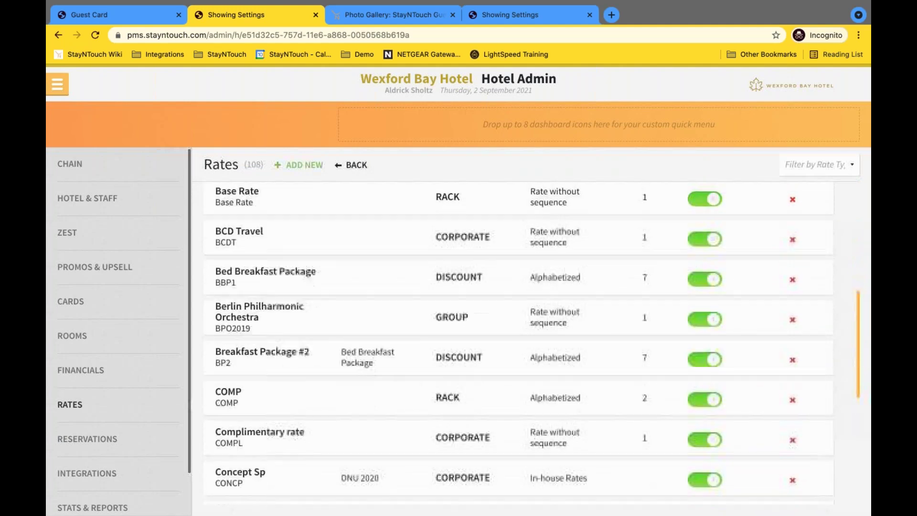
{"action": "scroll", "coordinate": [519, 344], "scroll_direction": "up", "scroll_amount": 5}
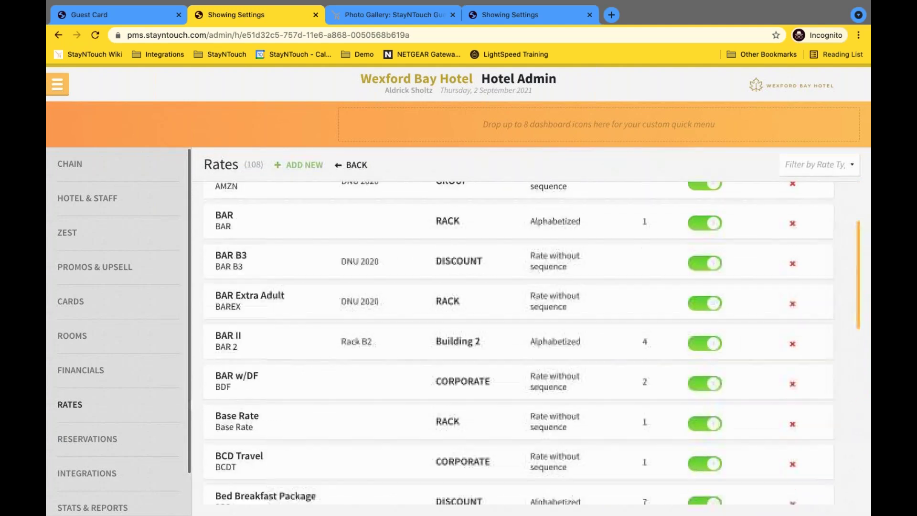
{"action": "left_click", "coordinate": [99, 205]}
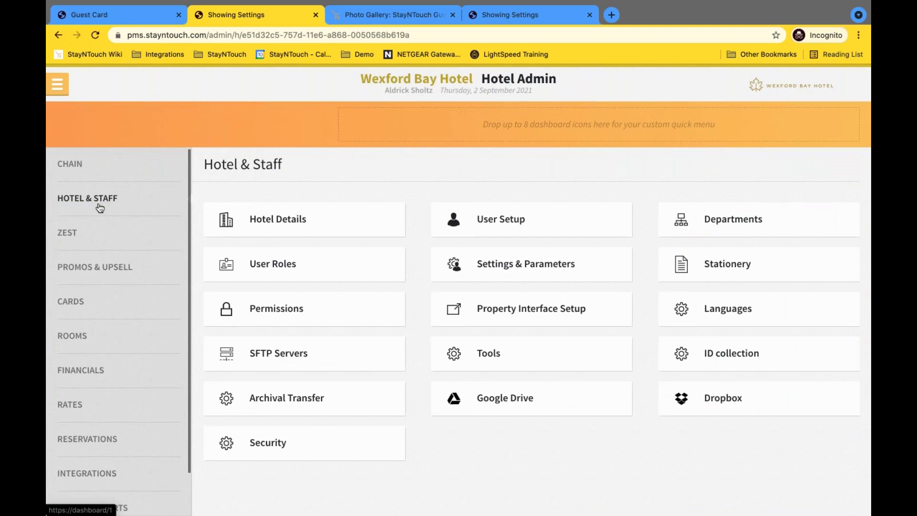
Reopen the list of 108 rates, scroll through it, and return to the guest card.
{"action": "left_click", "coordinate": [79, 405]}
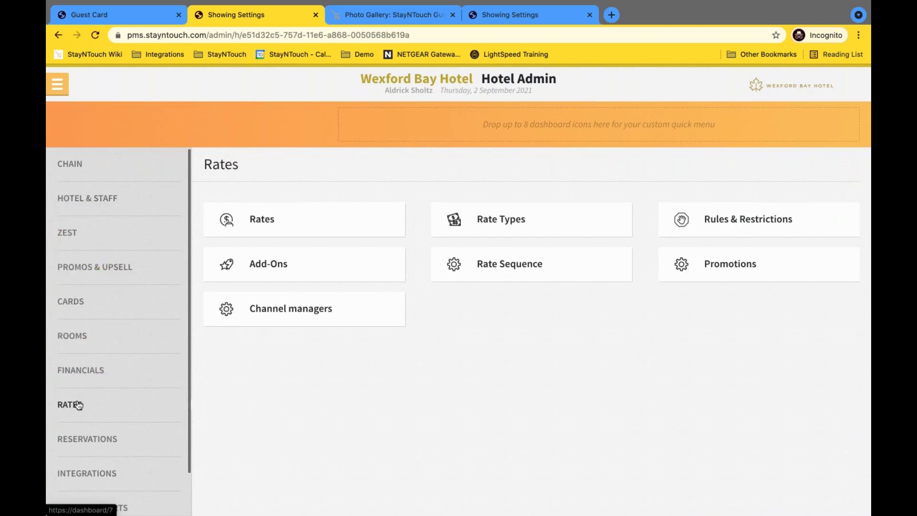
{"action": "left_click", "coordinate": [268, 223]}
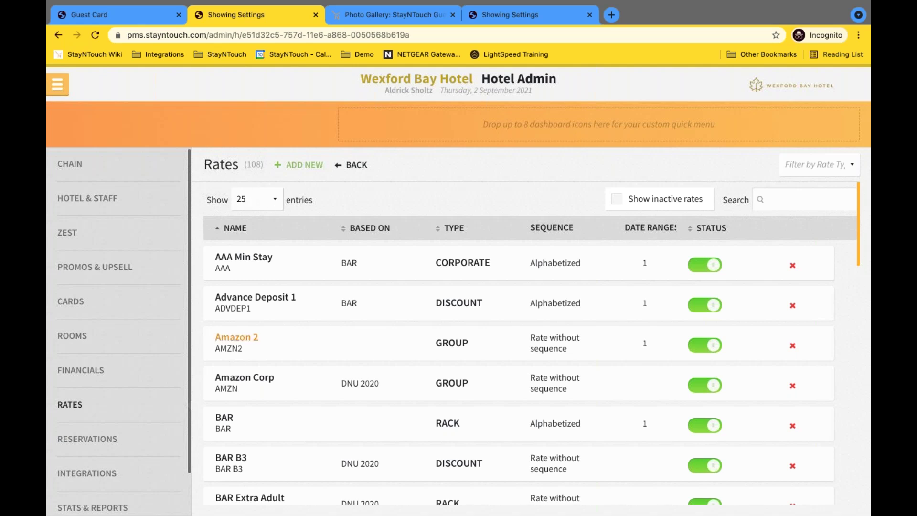
{"action": "scroll", "coordinate": [526, 344], "scroll_direction": "down", "scroll_amount": 5}
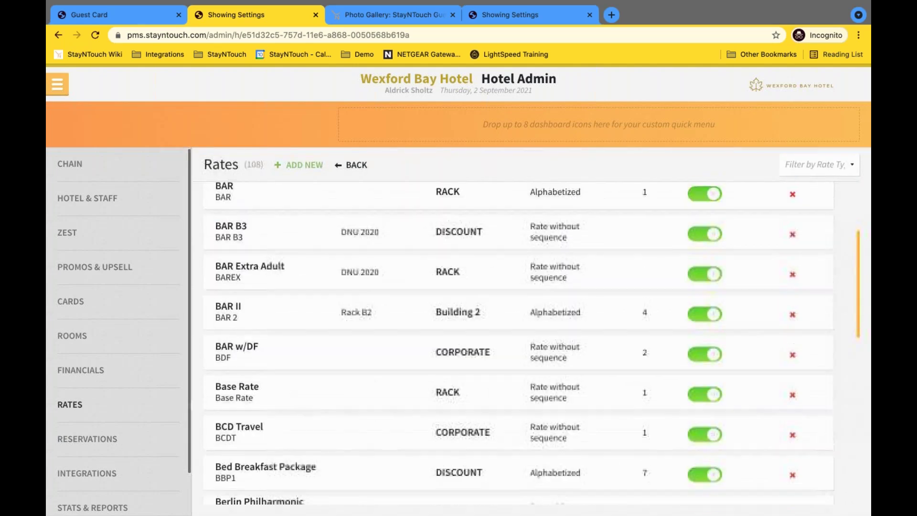
{"action": "scroll", "coordinate": [525, 344], "scroll_direction": "down", "scroll_amount": 5}
{"action": "scroll", "coordinate": [526, 344], "scroll_direction": "down", "scroll_amount": 5}
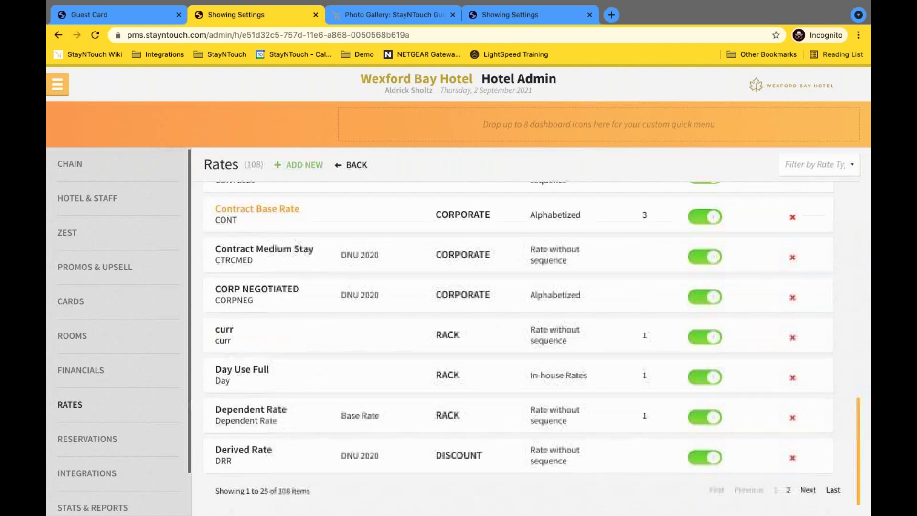
{"action": "scroll", "coordinate": [526, 344], "scroll_direction": "up", "scroll_amount": 10}
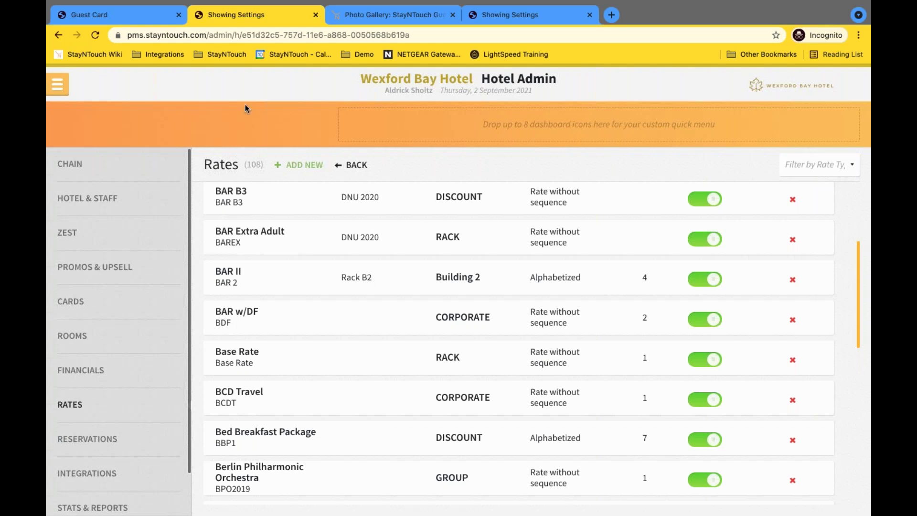
{"action": "left_click", "coordinate": [128, 15]}
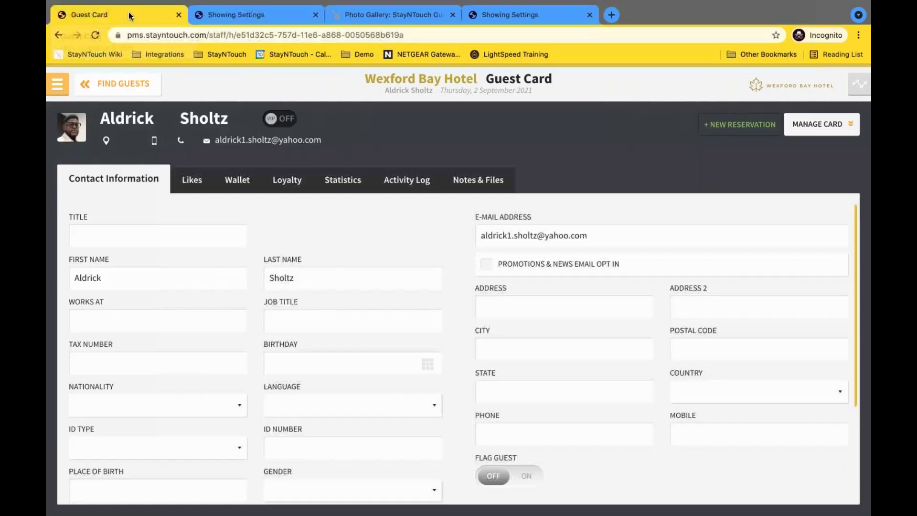
Open the hotel switcher list showing hotels other than Wexford Bay Hotel.
{"action": "left_click", "coordinate": [57, 86]}
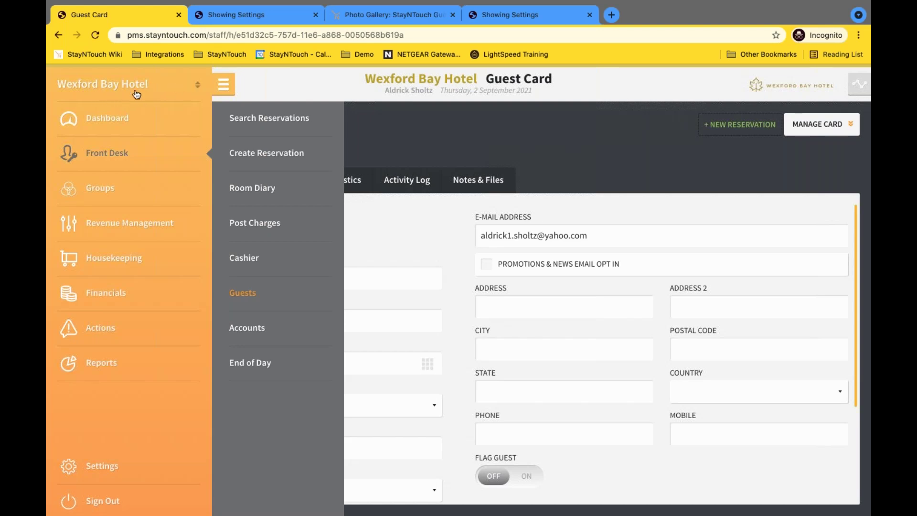
{"action": "left_click", "coordinate": [196, 87]}
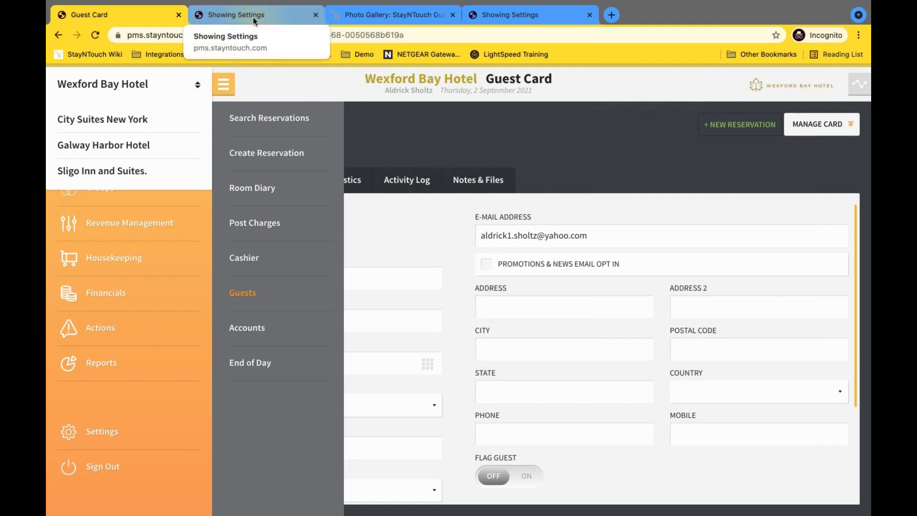
{"action": "left_click", "coordinate": [253, 17]}
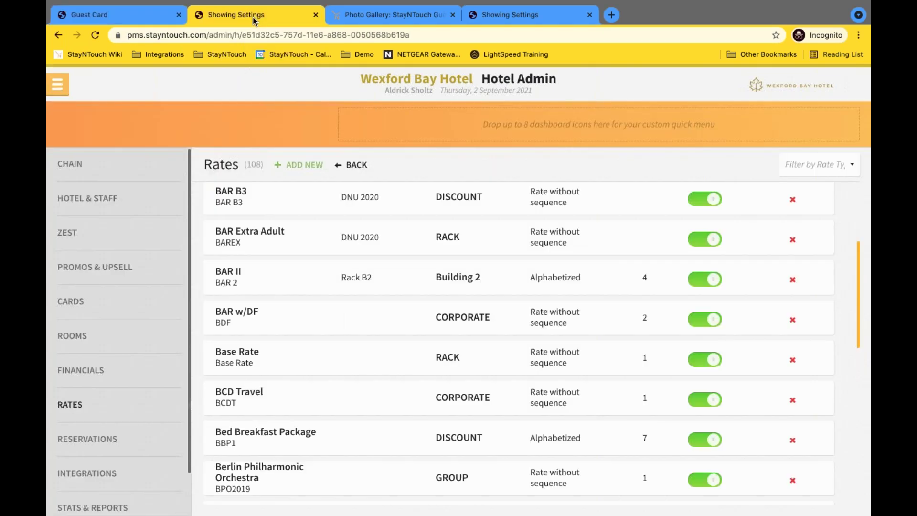
Open Wexford Bay Hotel's Hotel Details under Hotel & Staff and scroll to Property Currency Format.
{"action": "left_click", "coordinate": [54, 87]}
{"action": "left_click", "coordinate": [224, 191]}
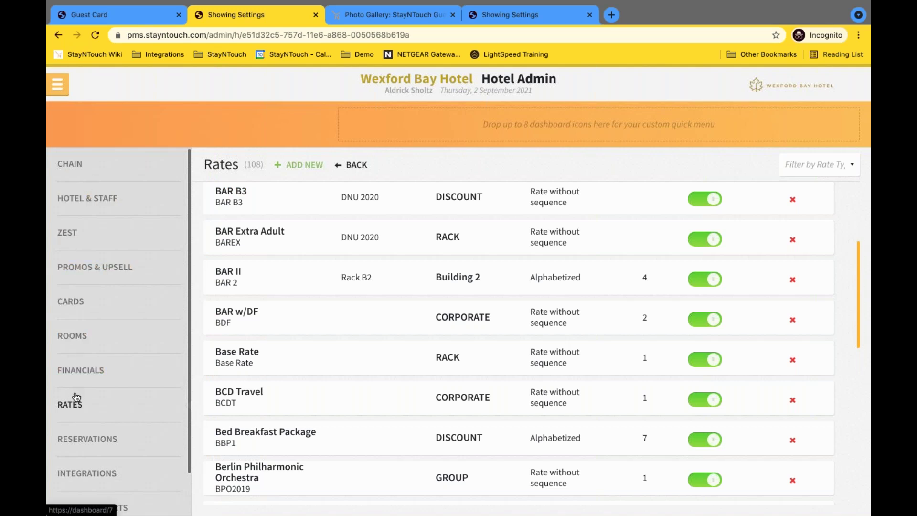
{"action": "left_click", "coordinate": [92, 204]}
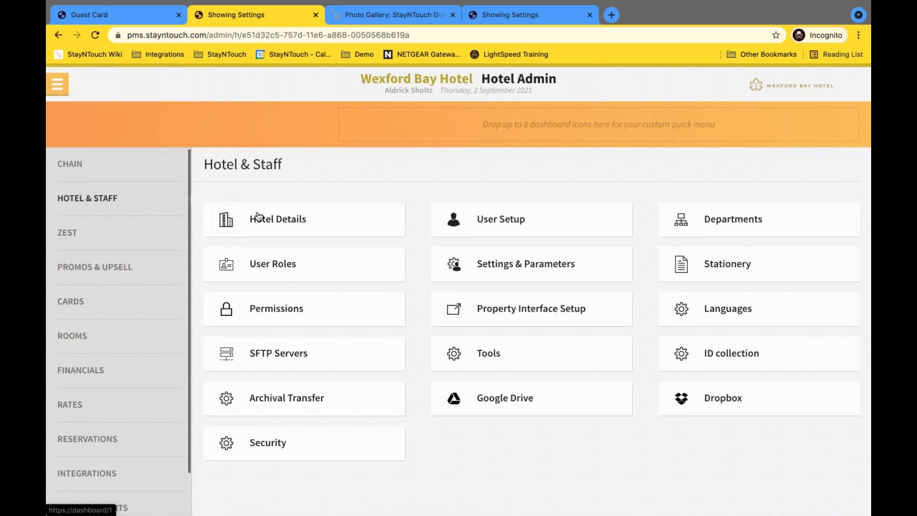
{"action": "left_click", "coordinate": [271, 220]}
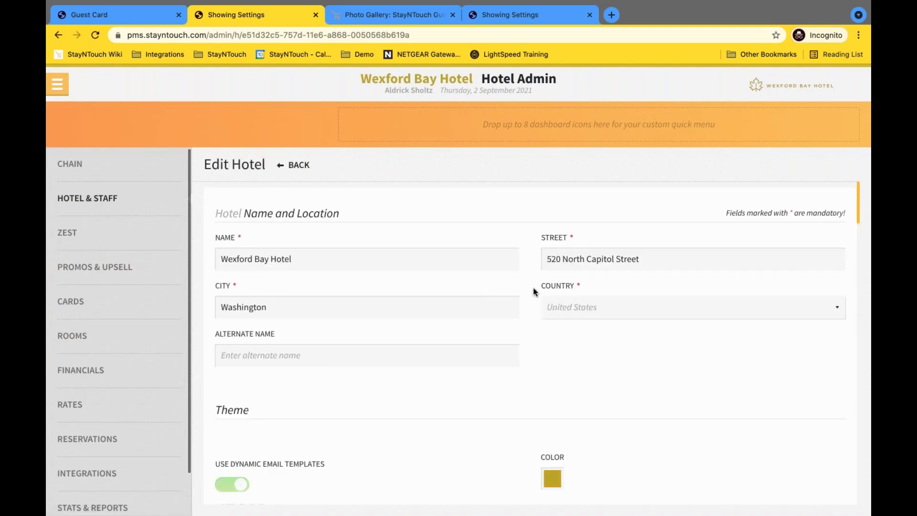
{"action": "scroll", "coordinate": [533, 290], "scroll_direction": "down", "scroll_amount": 7}
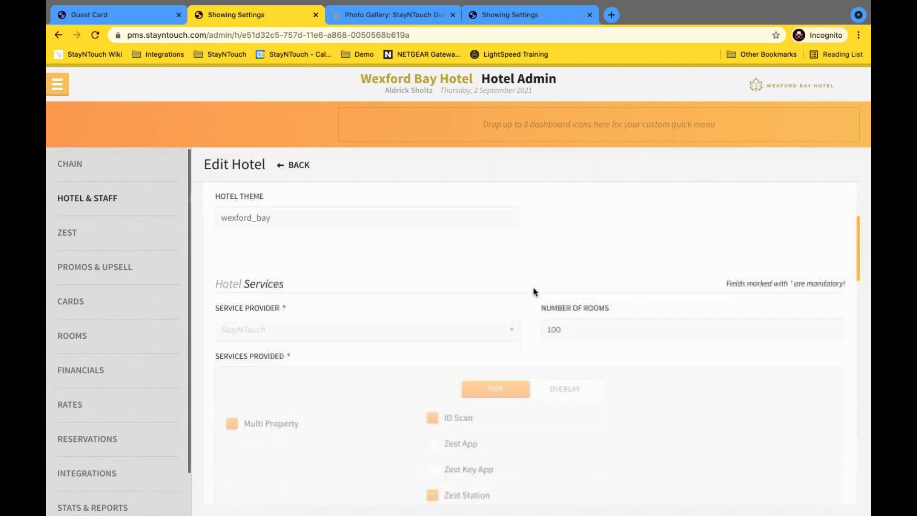
{"action": "scroll", "coordinate": [533, 287], "scroll_direction": "down", "scroll_amount": 9}
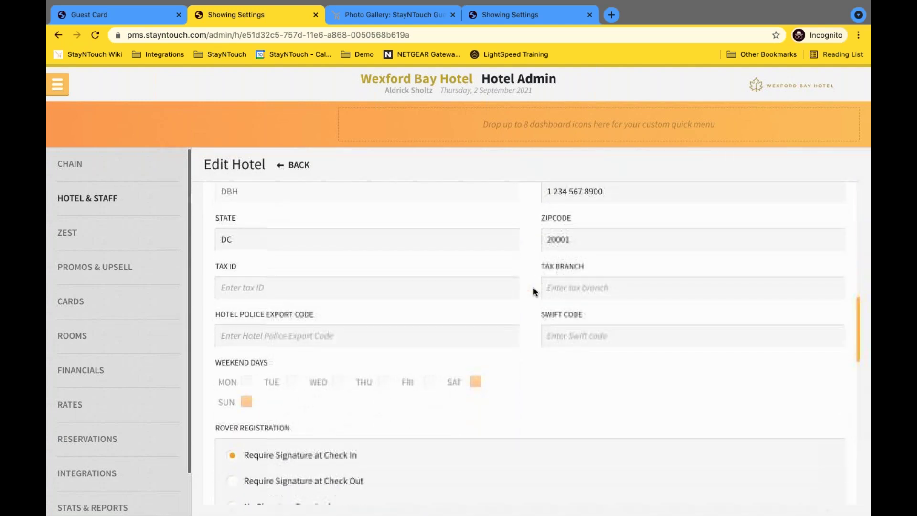
{"action": "scroll", "coordinate": [533, 287], "scroll_direction": "down", "scroll_amount": 8}
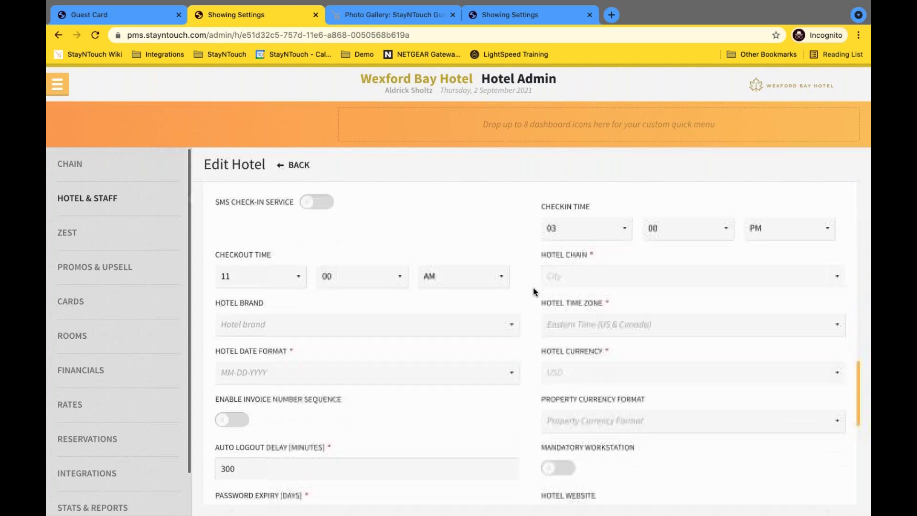
{"action": "scroll", "coordinate": [533, 287], "scroll_direction": "down", "scroll_amount": 2}
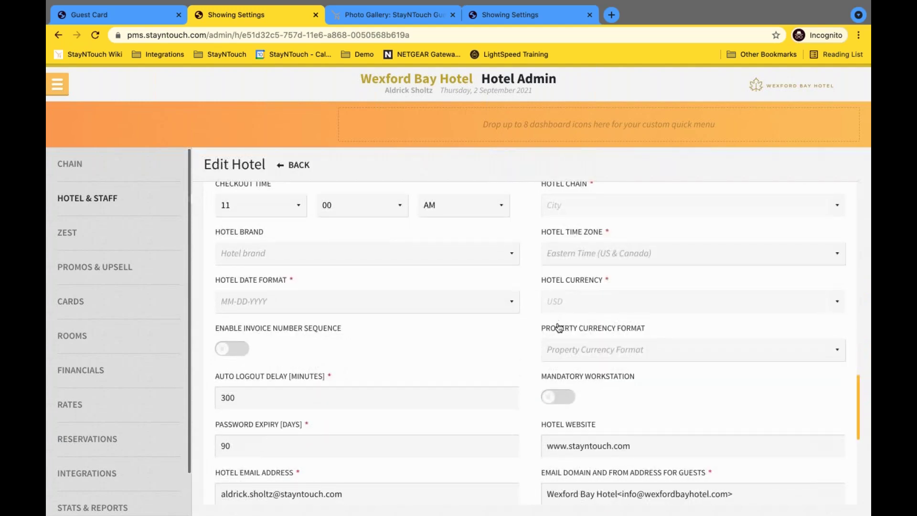
{"action": "left_click", "coordinate": [643, 359]}
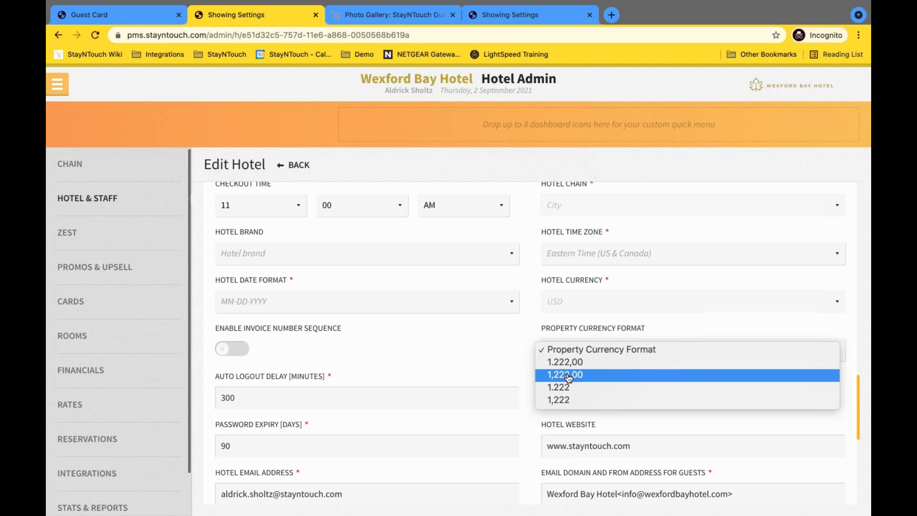
Go to Reports > Schedule a Report/Export and start a new report schedule.
{"action": "left_click", "coordinate": [118, 20]}
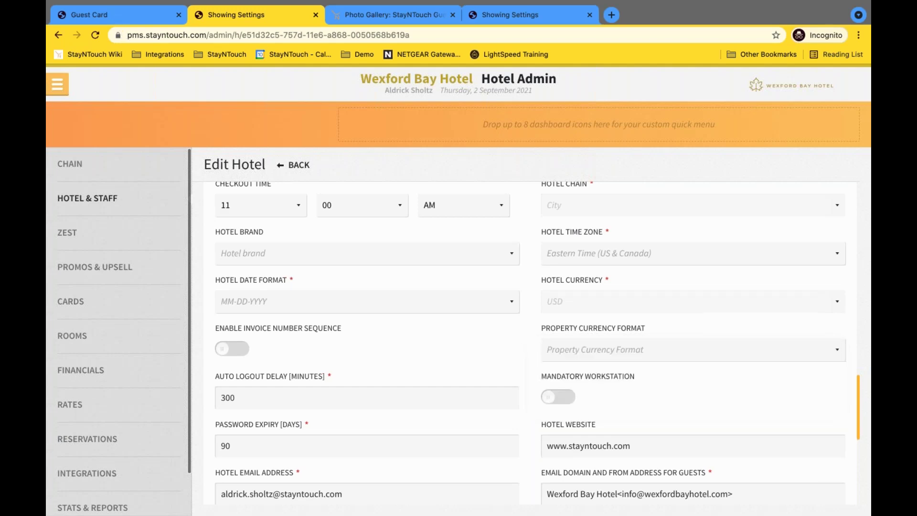
{"action": "left_click", "coordinate": [111, 18]}
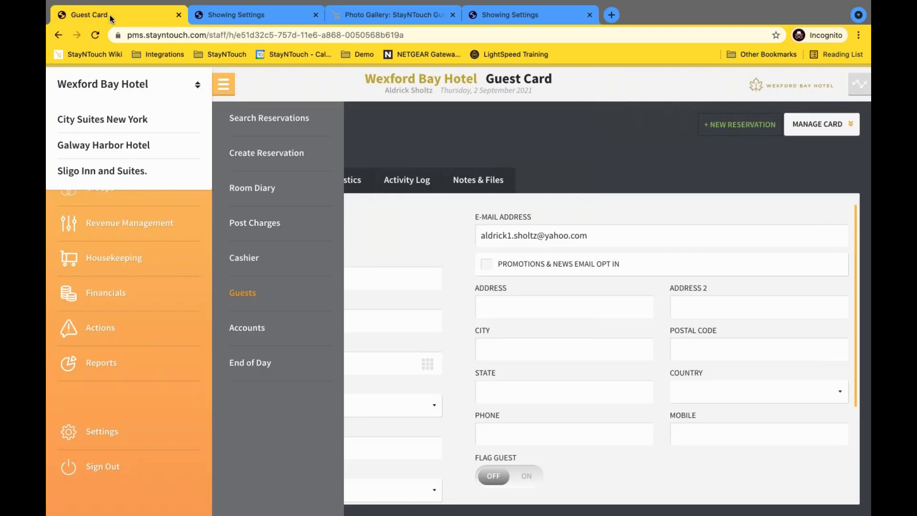
{"action": "left_click", "coordinate": [100, 367]}
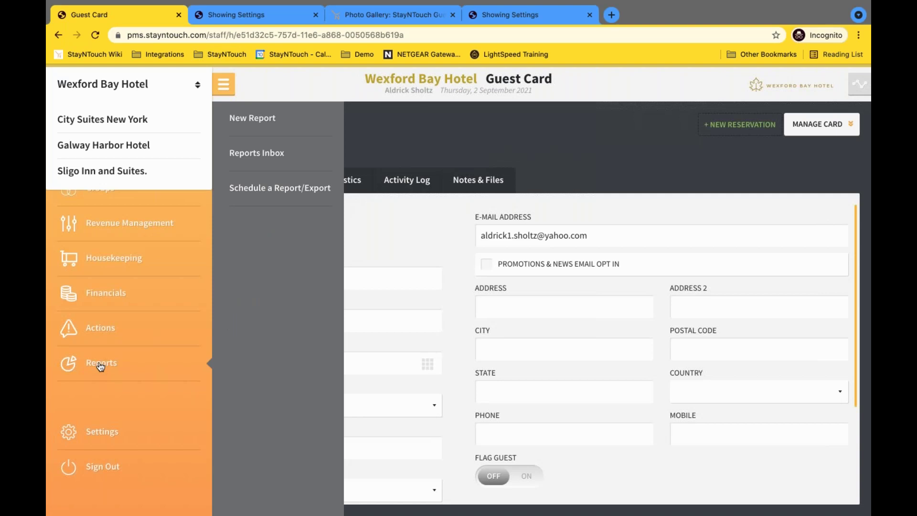
{"action": "left_click", "coordinate": [259, 192]}
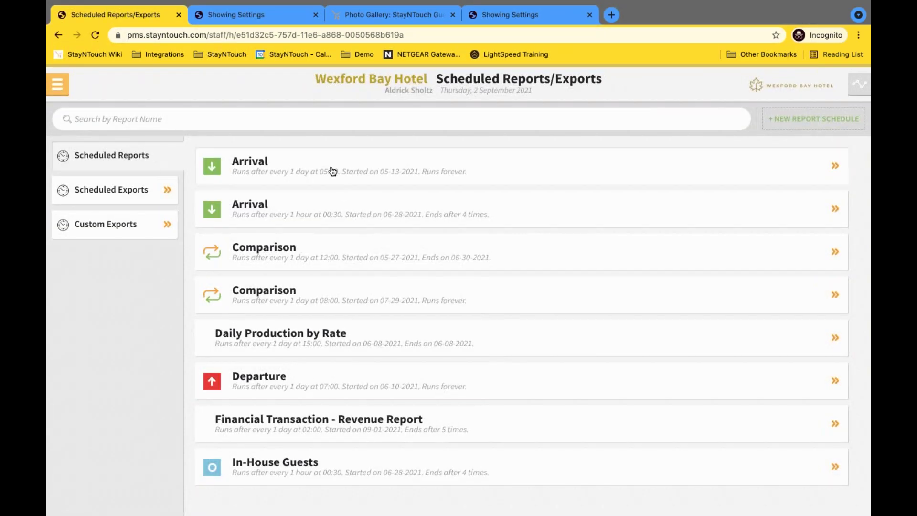
{"action": "left_click", "coordinate": [804, 125]}
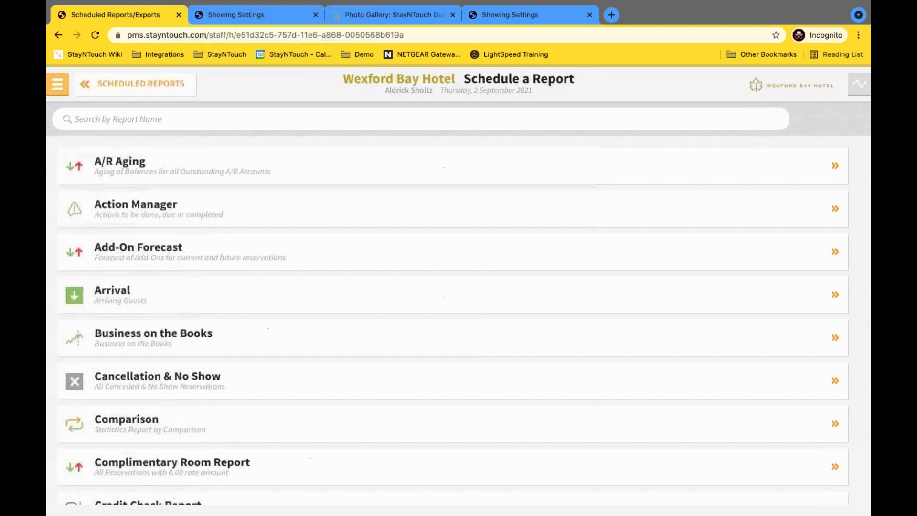
{"action": "left_click", "coordinate": [585, 124]}
Schedule the Financial Transaction - Payment Report, found by searching 'fin', with CSV file format.
{"action": "type", "text": "fin"}
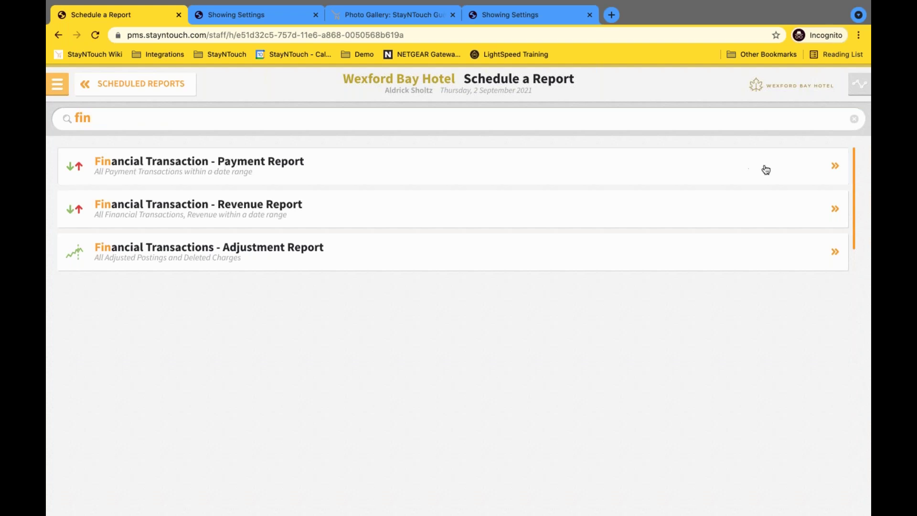
{"action": "left_click", "coordinate": [834, 168]}
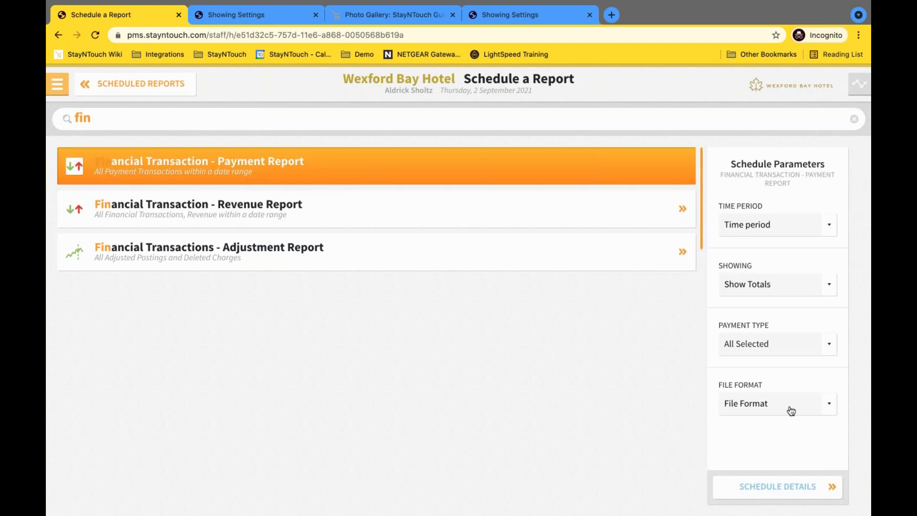
{"action": "left_click", "coordinate": [825, 409]}
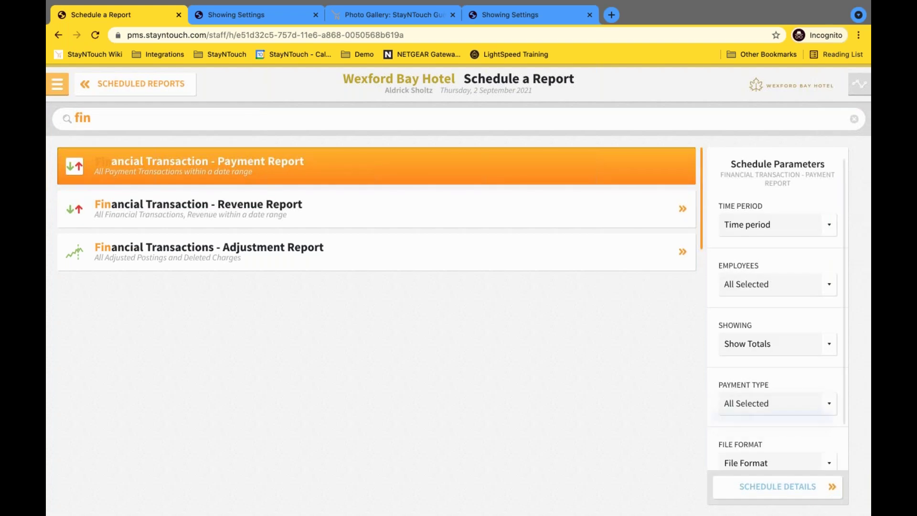
{"action": "left_click", "coordinate": [831, 424]}
{"action": "scroll", "coordinate": [831, 424], "scroll_direction": "down", "scroll_amount": 2}
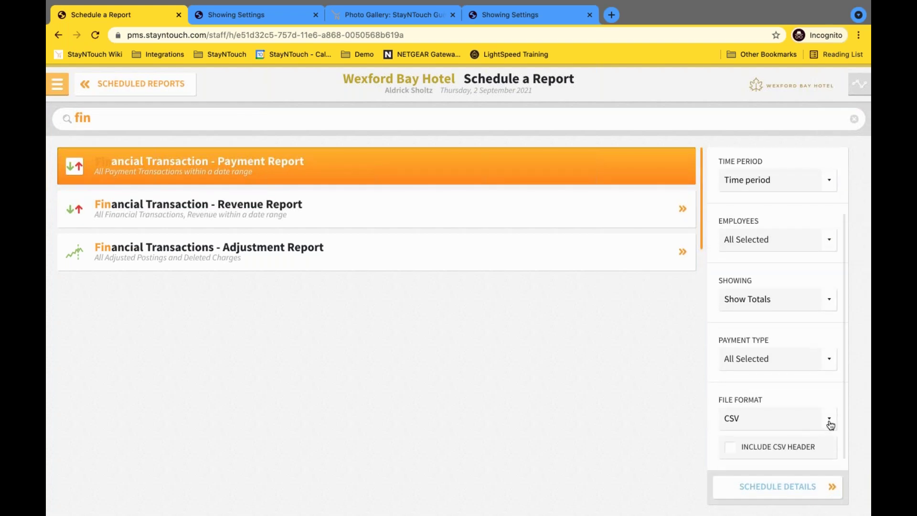
{"action": "left_click", "coordinate": [831, 425]}
{"action": "left_click", "coordinate": [829, 418]}
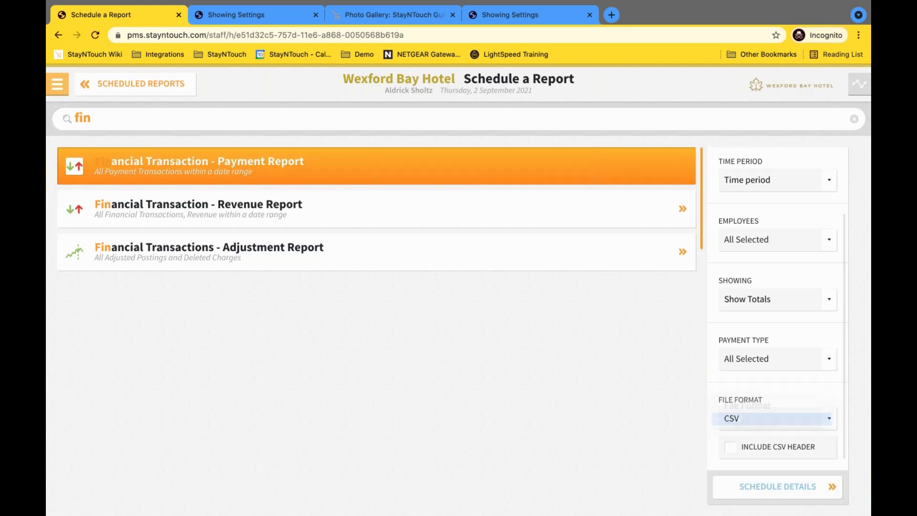
{"action": "left_click", "coordinate": [798, 488]}
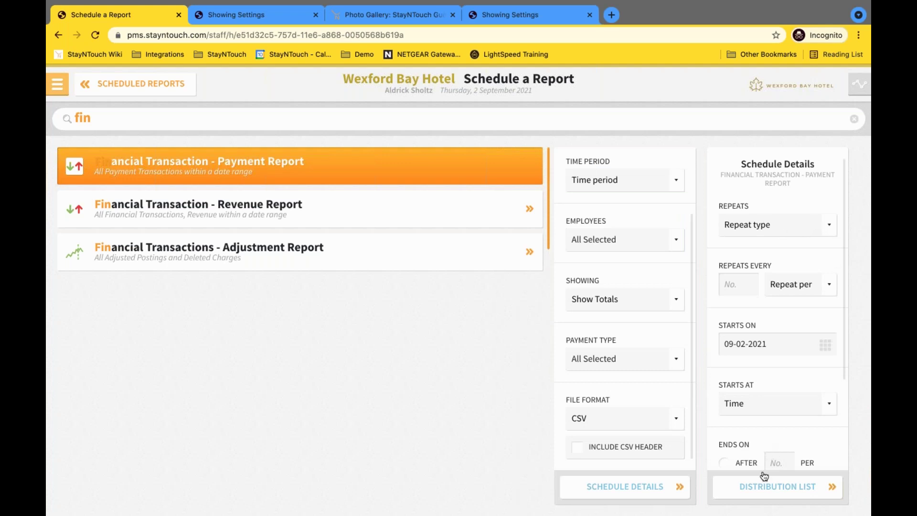
Open the Distribution List and review the Delivery Method options without choosing one.
{"action": "left_click", "coordinate": [797, 500]}
{"action": "left_click", "coordinate": [840, 230]}
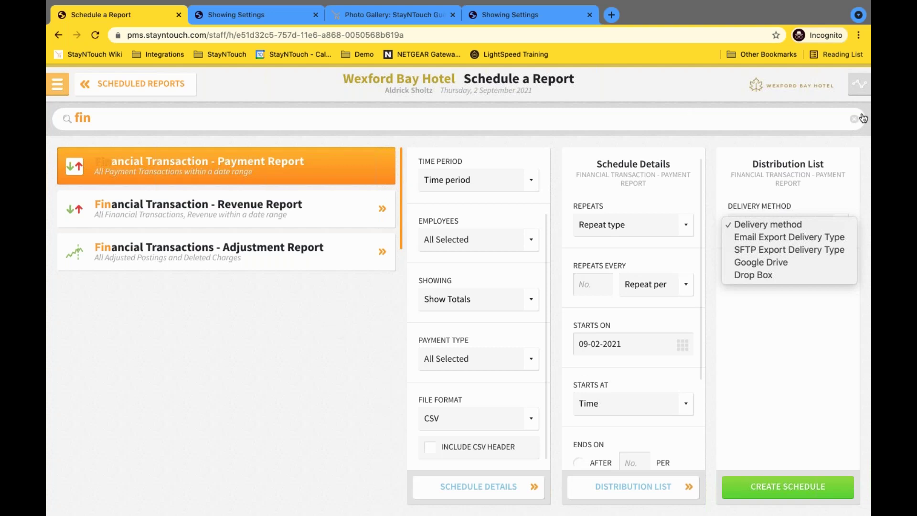
{"action": "key", "text": "Escape"}
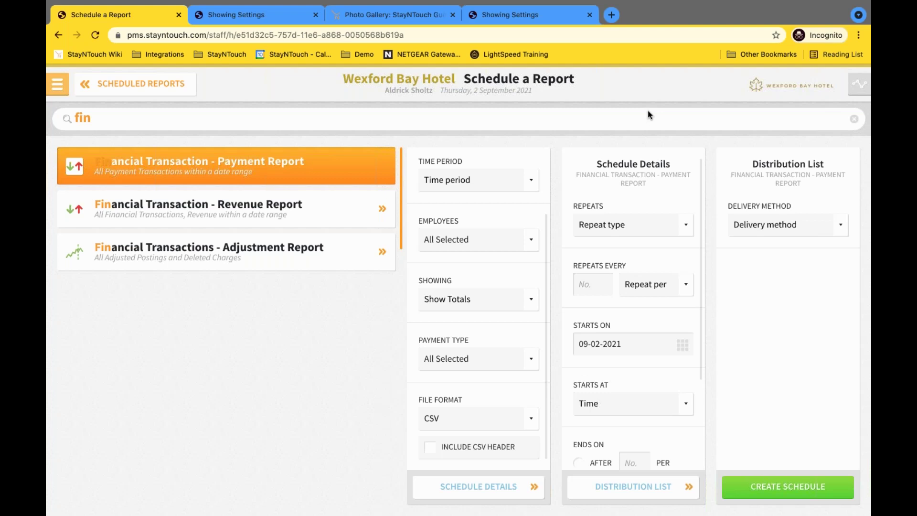
Return to the Wexford Bay Hotel Manager Dashboard from the main menu.
{"action": "left_click", "coordinate": [58, 86]}
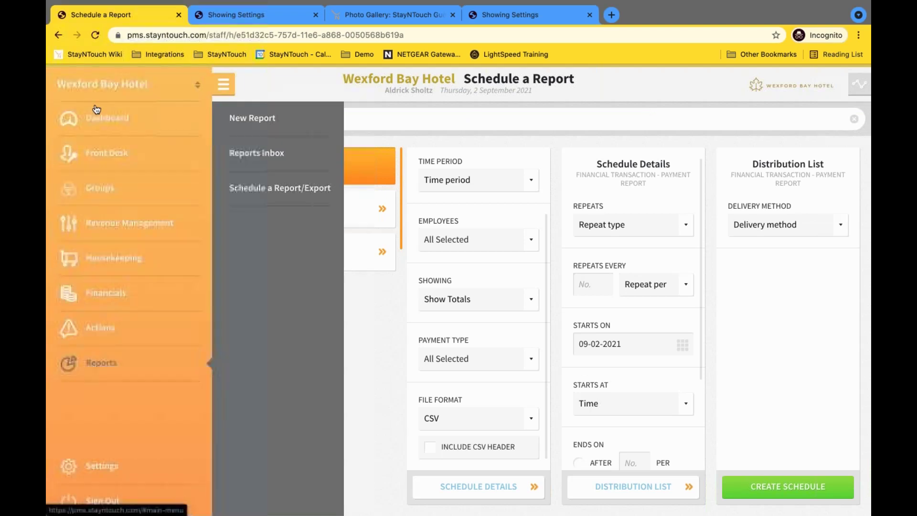
{"action": "left_click", "coordinate": [100, 117]}
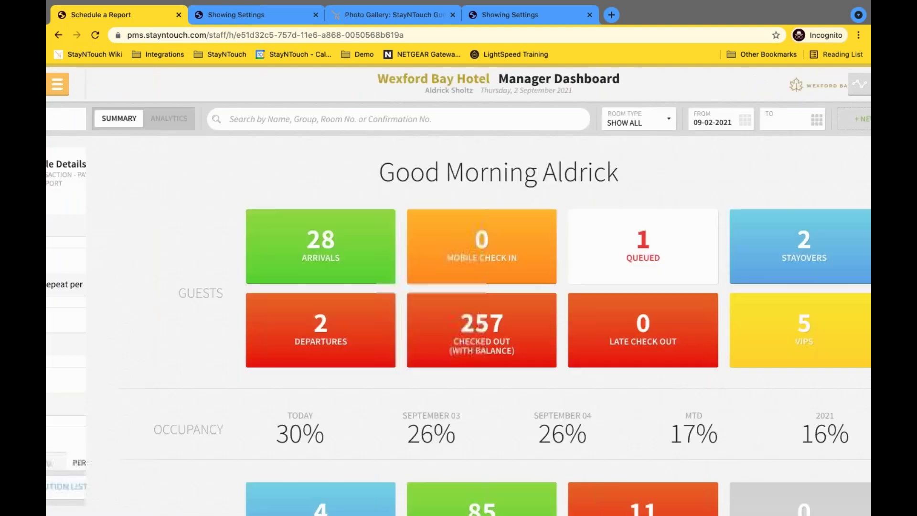